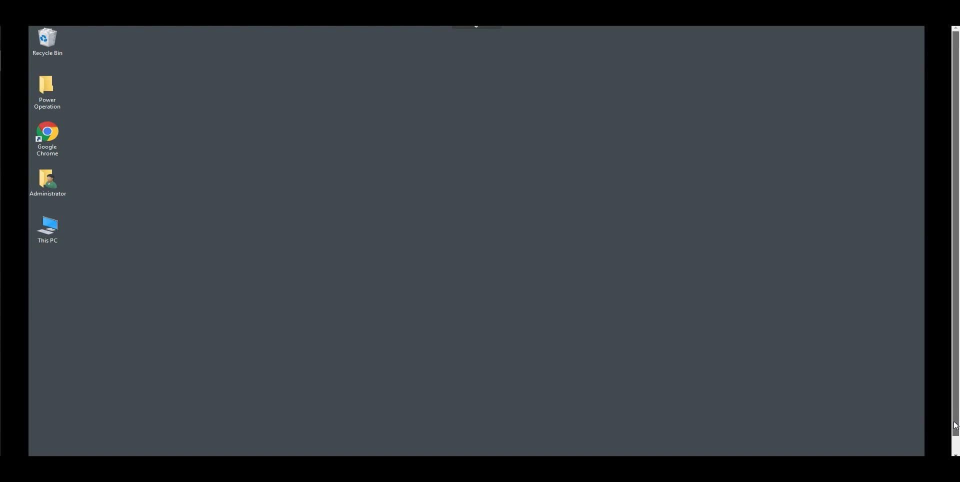
- Open the AVEVA Configurator and configure this machine as the System Management Server
scroll(954, 423, down, 2)
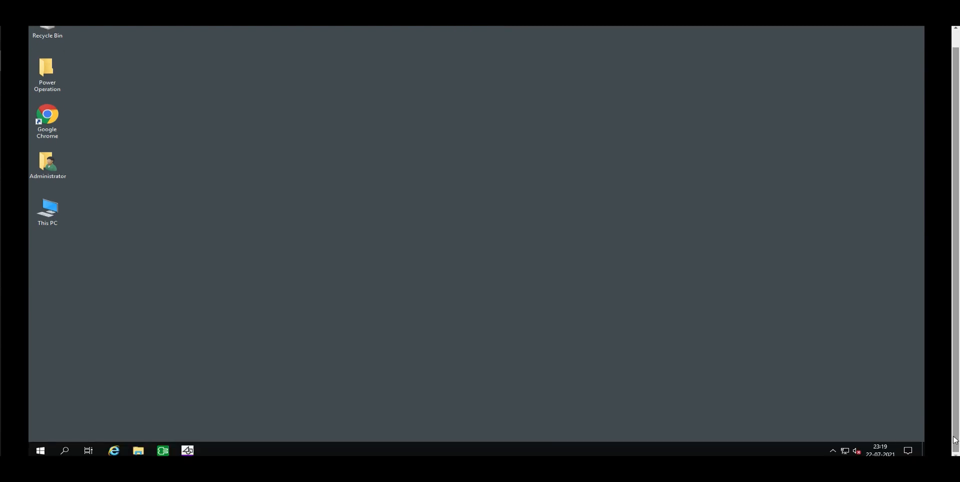
click(49, 451)
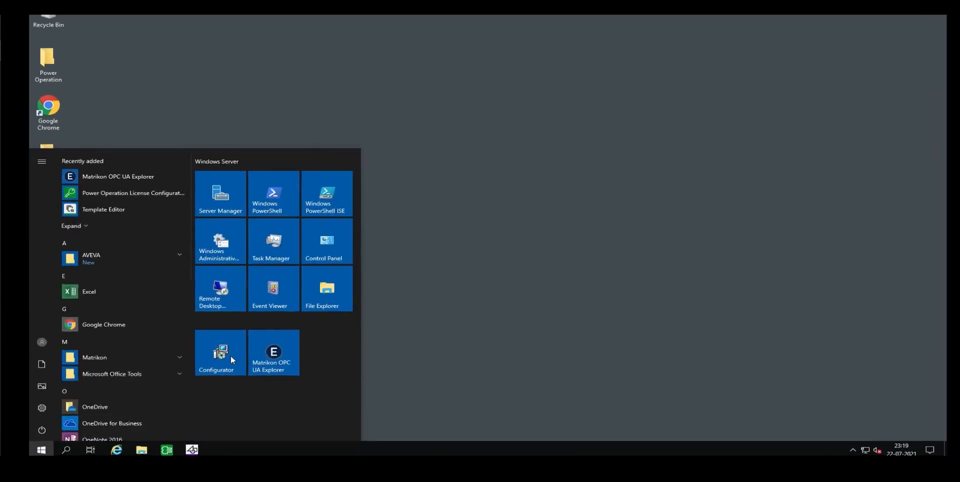
click(228, 354)
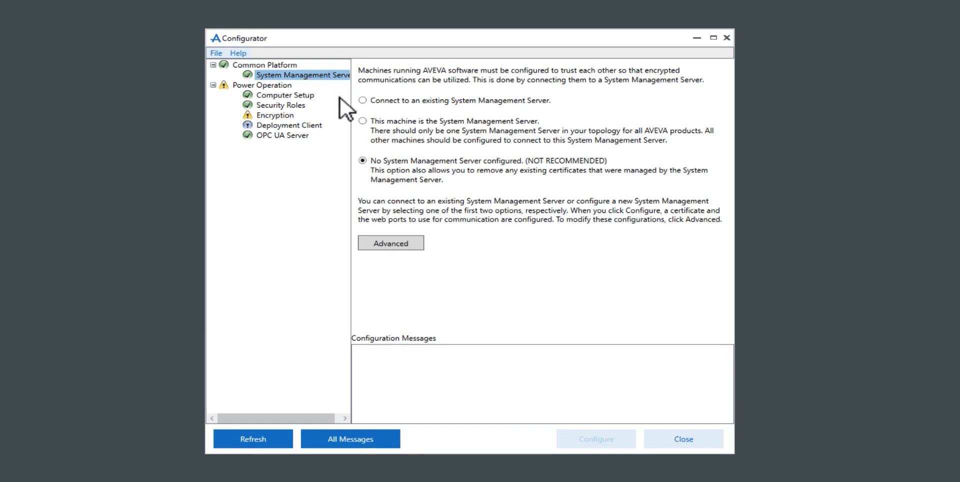
click(362, 121)
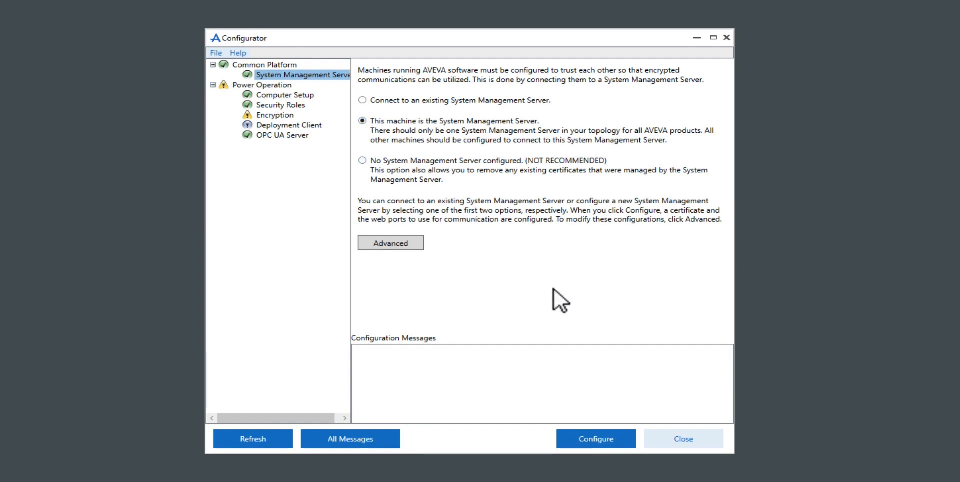
click(586, 439)
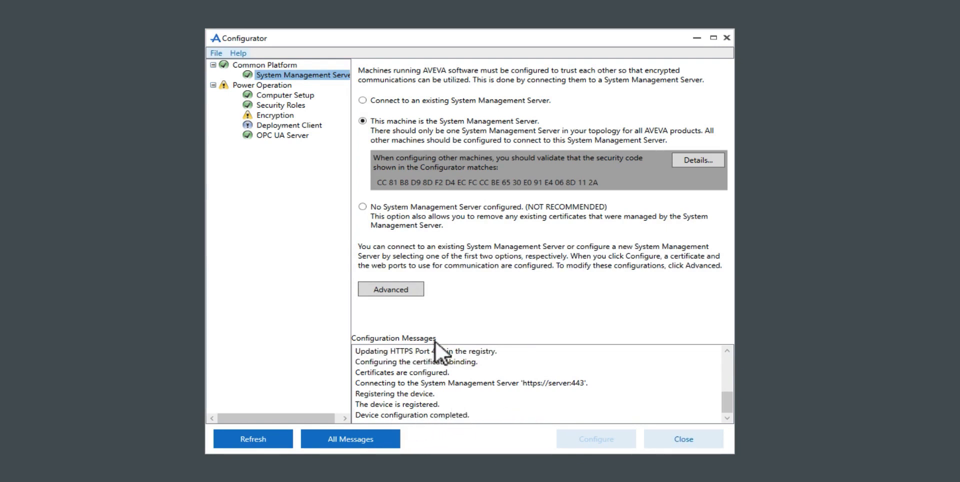
- In the Power Operation encryption settings, disable mixed mode for non-encrypted connections, refresh the prerequisites and apply the configuration
click(305, 97)
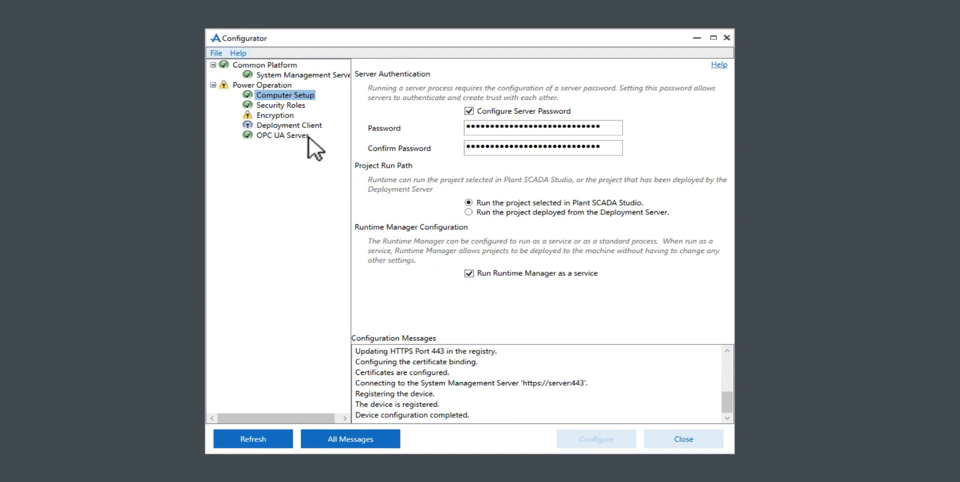
click(285, 116)
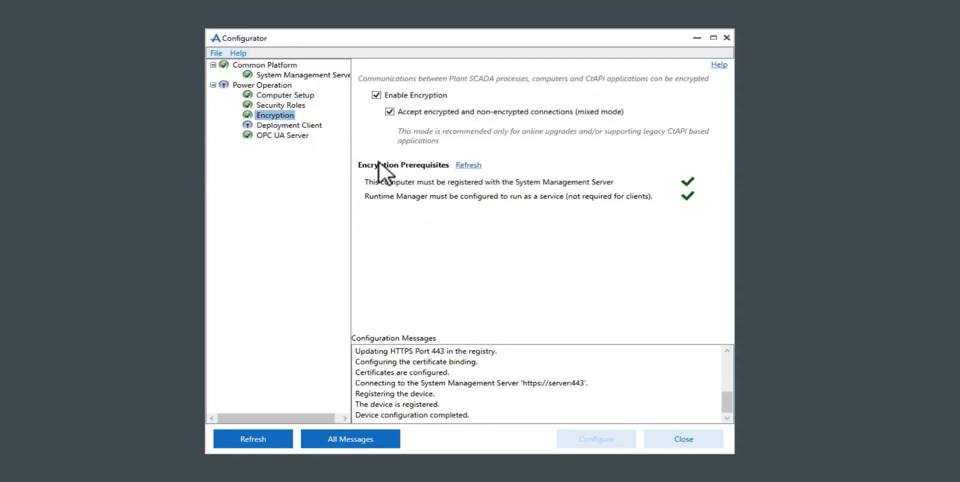
click(390, 111)
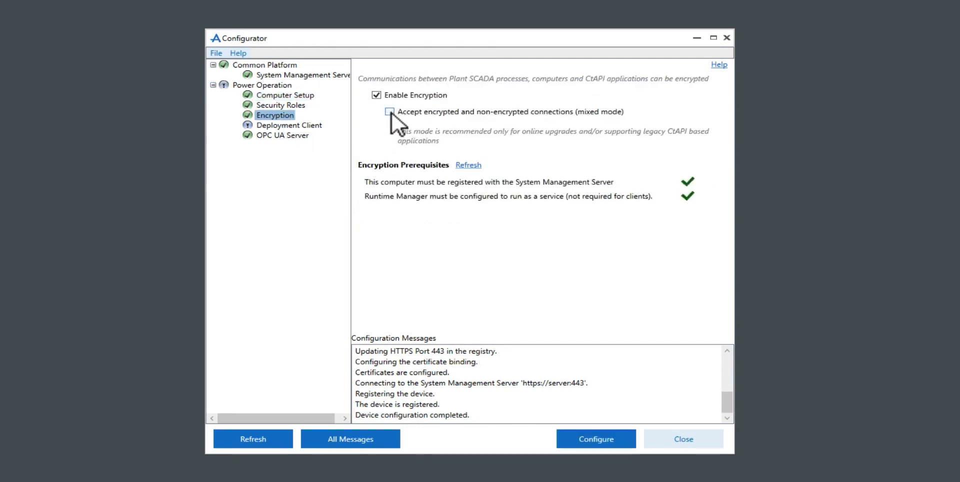
click(474, 165)
click(571, 440)
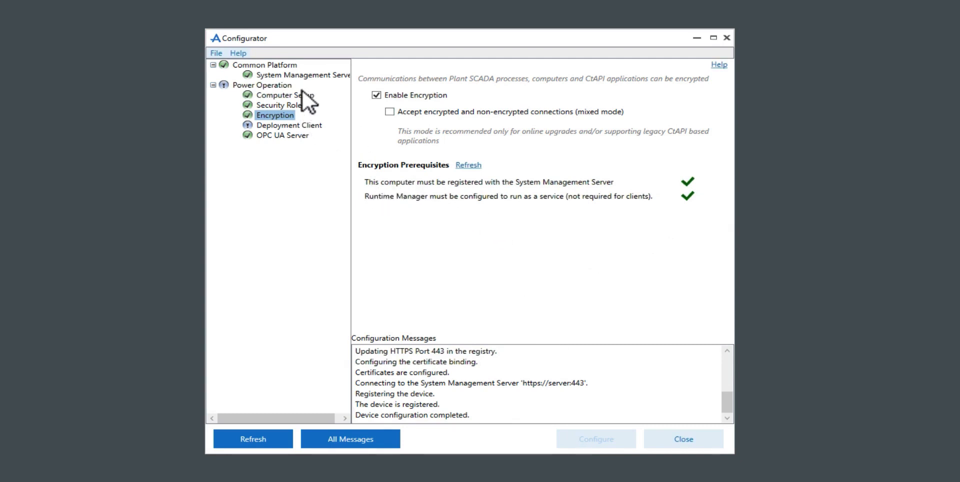
- View the OPC UA Server settings, then switch to Power Operation Studio and show the network addresses in the project topology
click(292, 135)
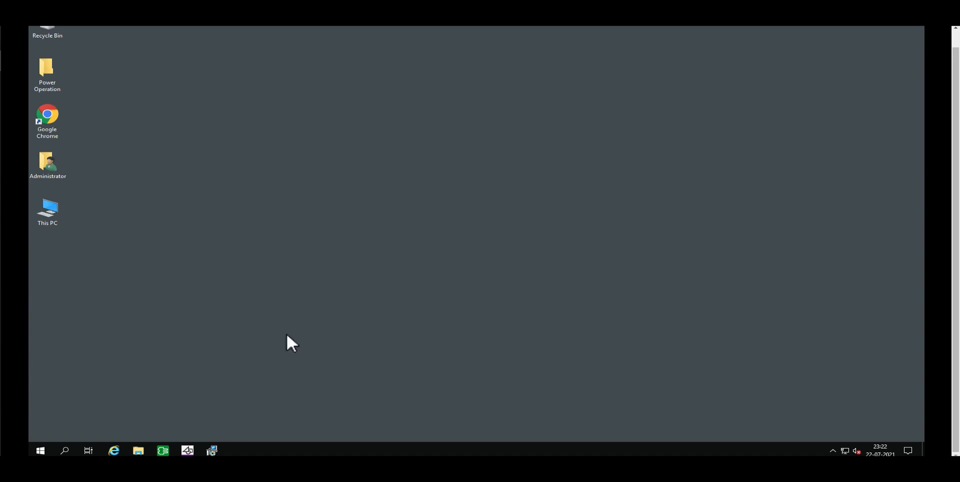
click(164, 451)
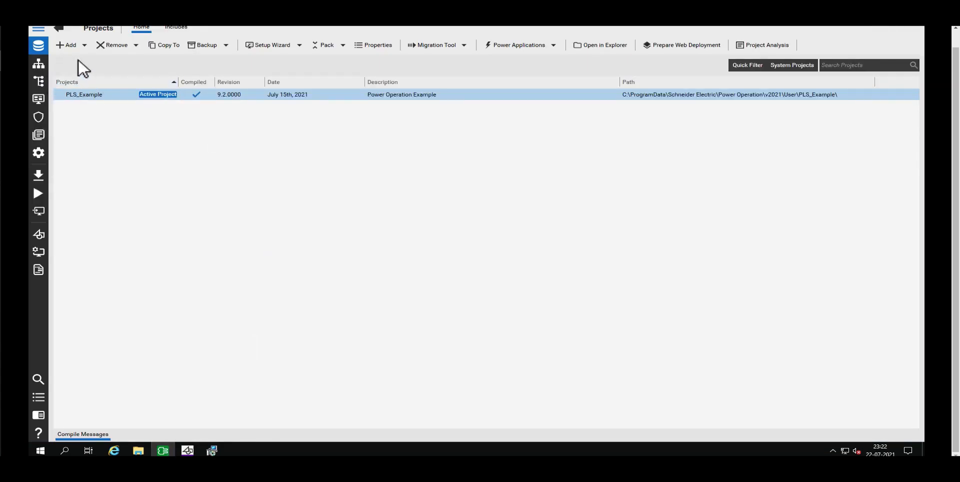
click(36, 66)
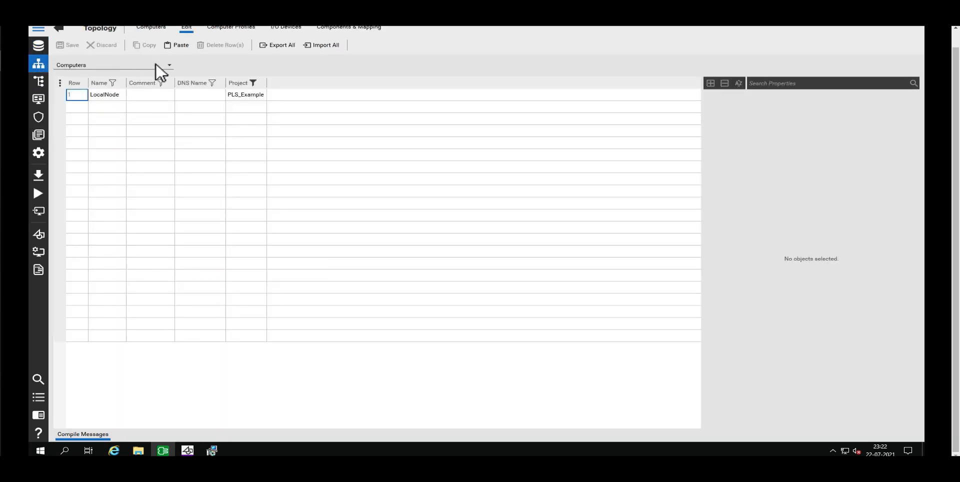
click(162, 66)
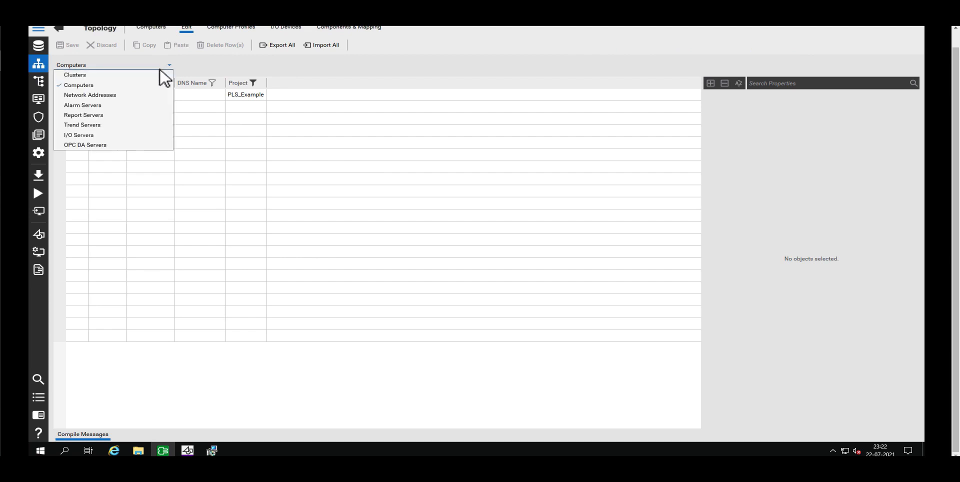
click(126, 96)
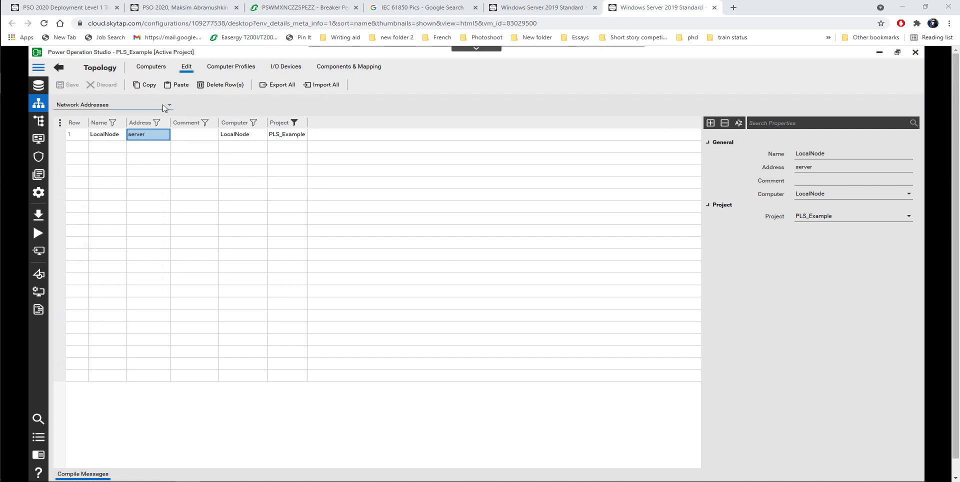
- Set the DNS name of the LocalNode computer to "server" in the topology's Computers table and save
click(165, 106)
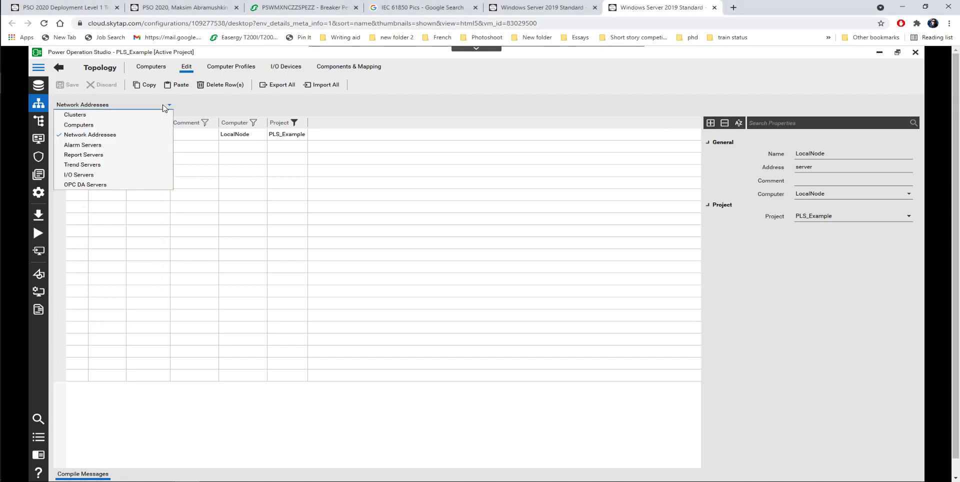
click(122, 130)
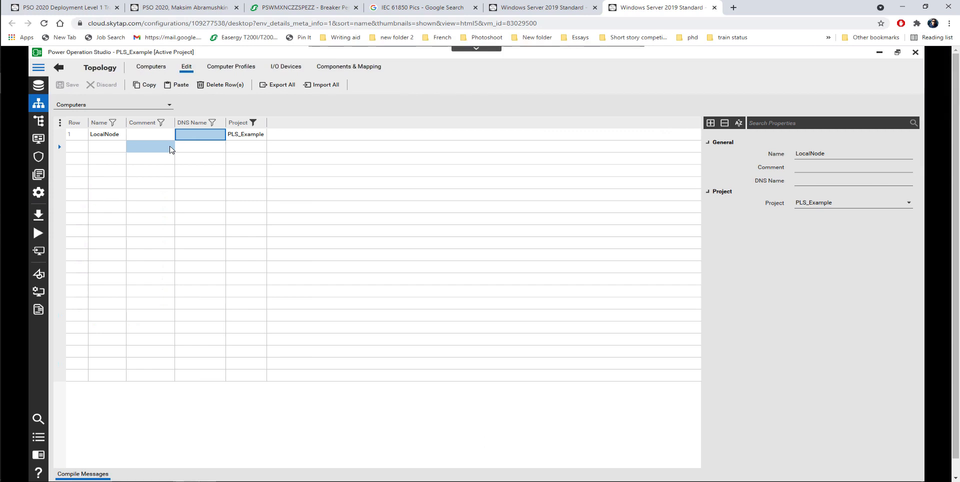
click(196, 141)
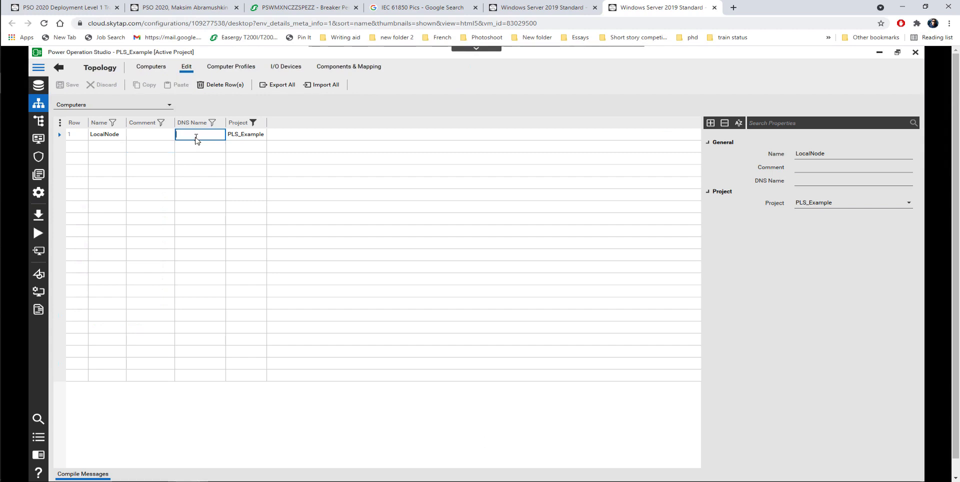
text(server)
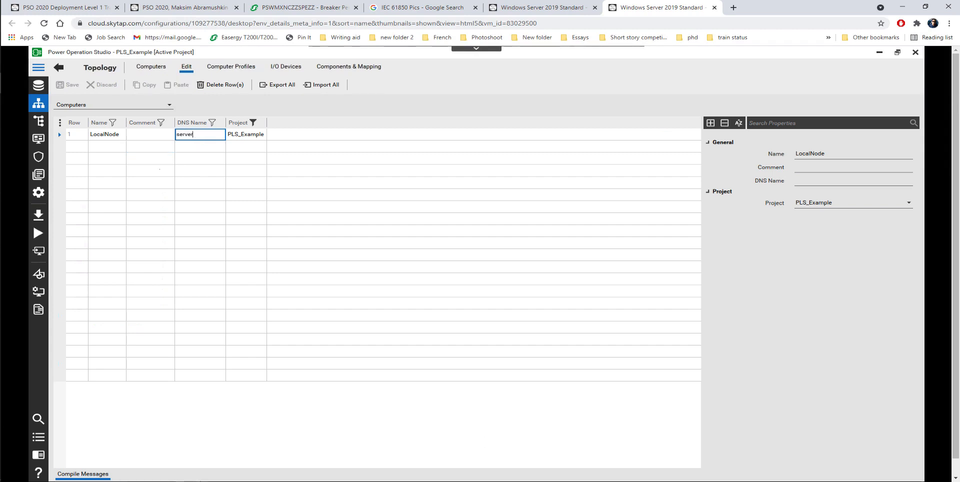
click(141, 182)
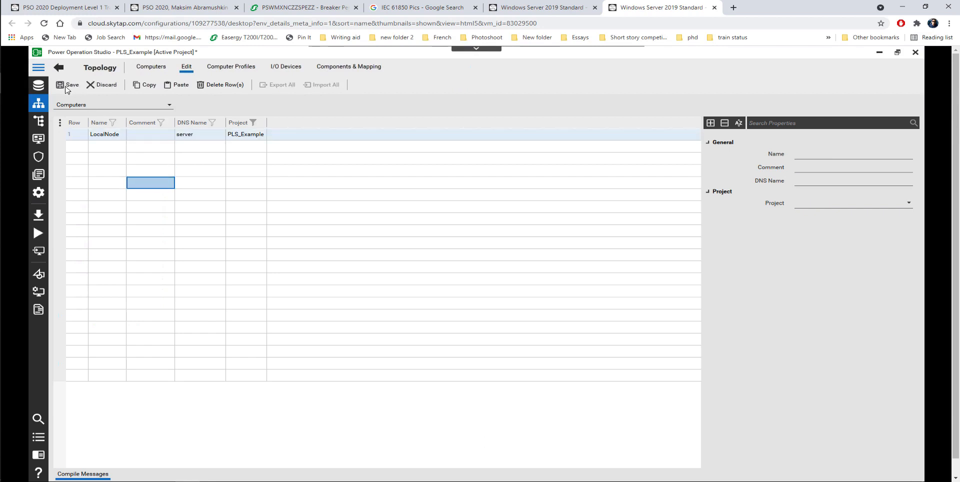
click(67, 85)
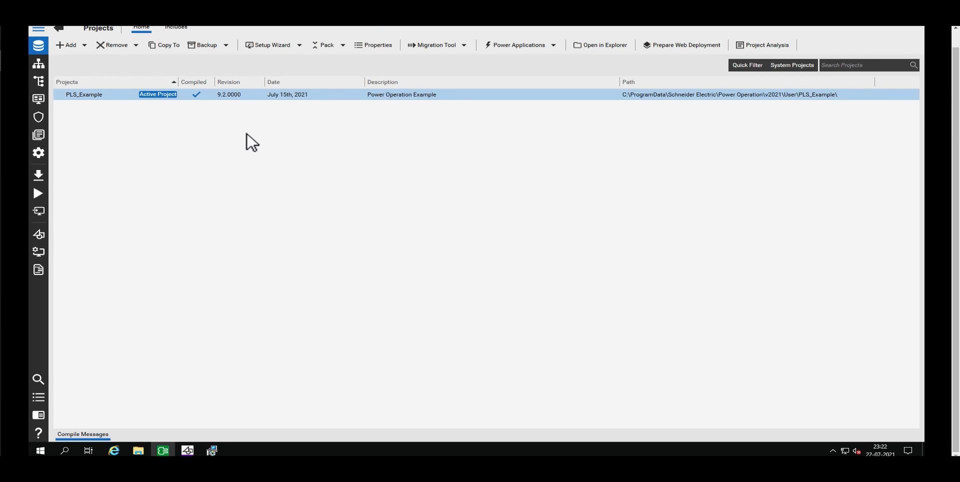
- Complete the Computer Setup Wizard for PLS_Example, choosing the Networked model and keeping the other options at their preset values
click(280, 49)
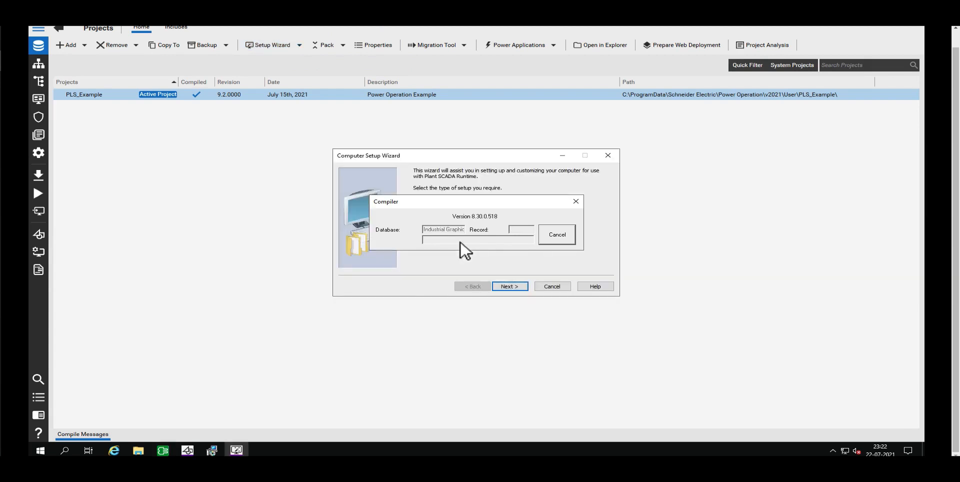
click(510, 287)
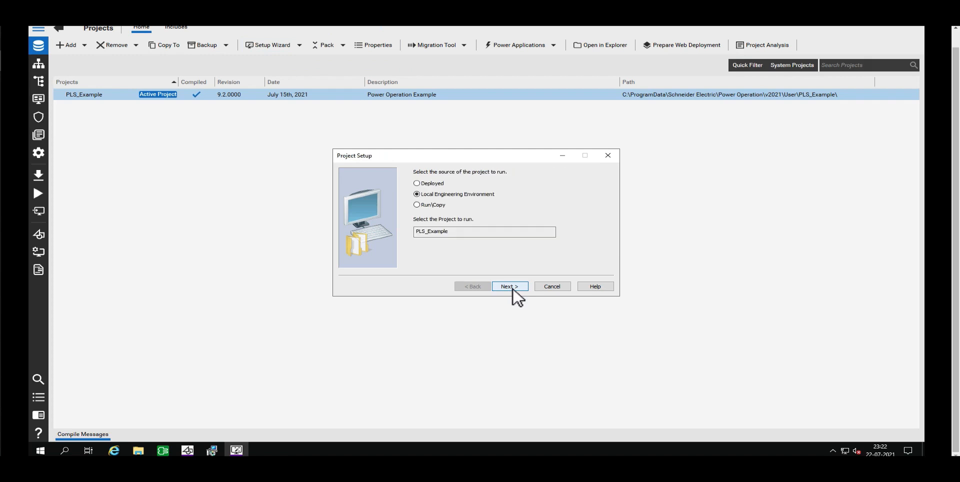
click(510, 286)
click(512, 288)
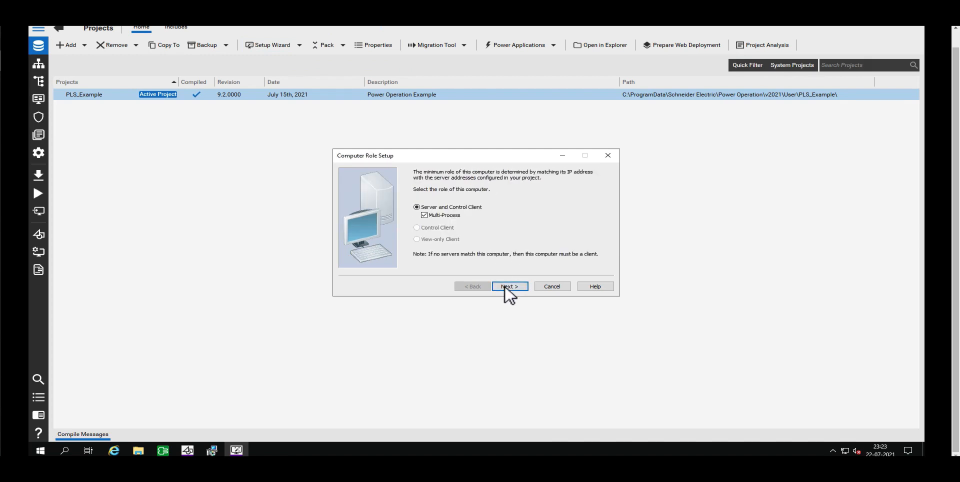
click(506, 287)
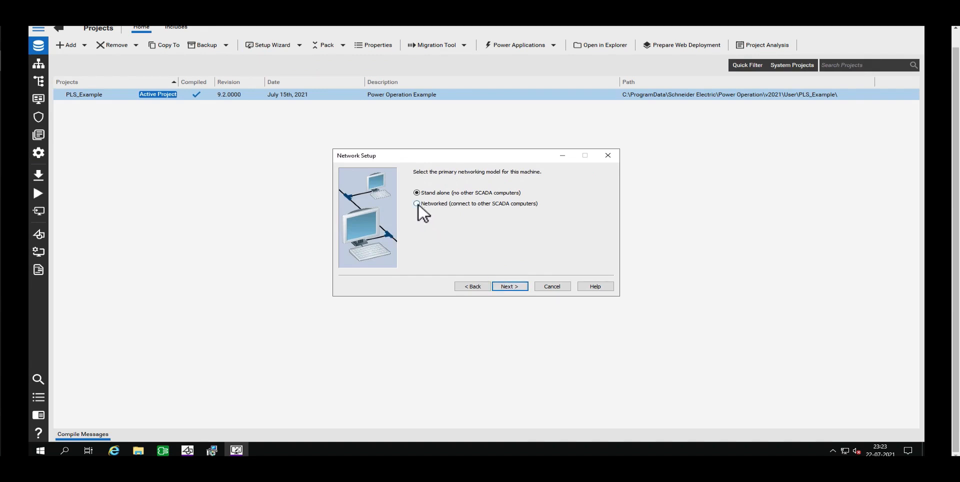
click(417, 204)
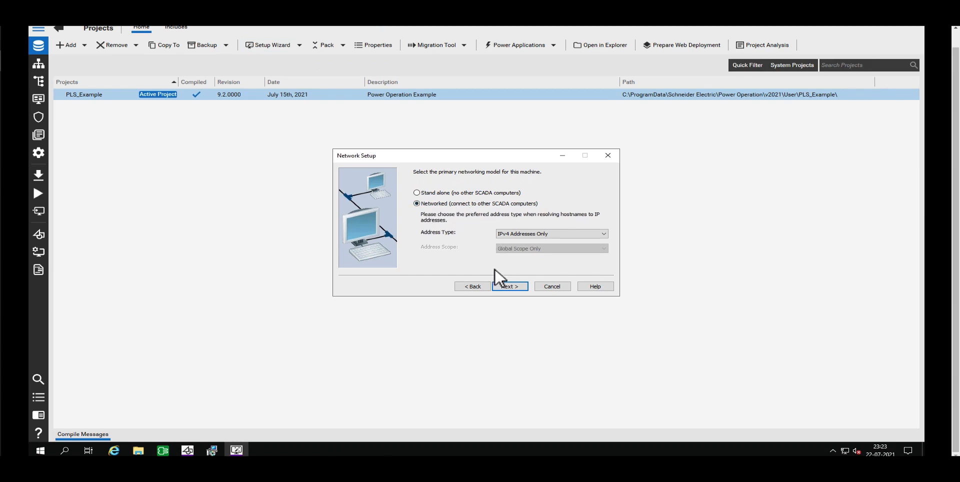
click(504, 289)
click(504, 289)
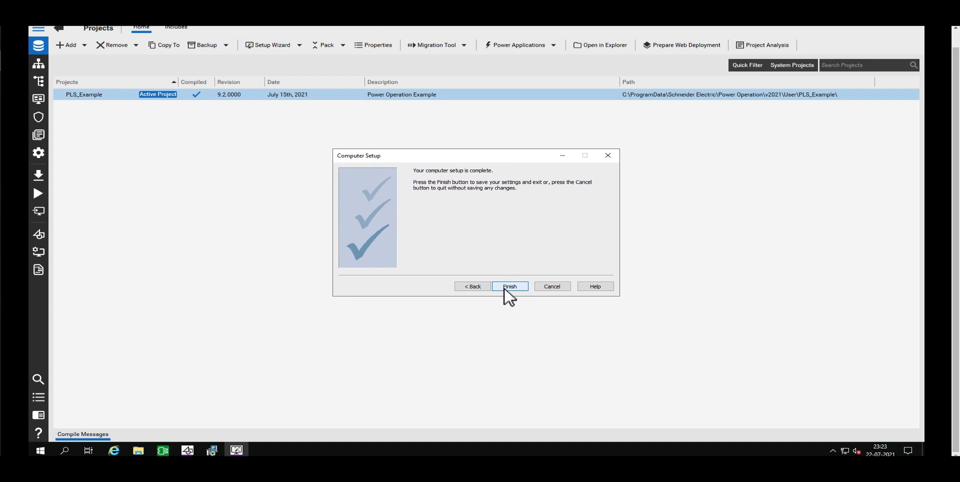
click(504, 289)
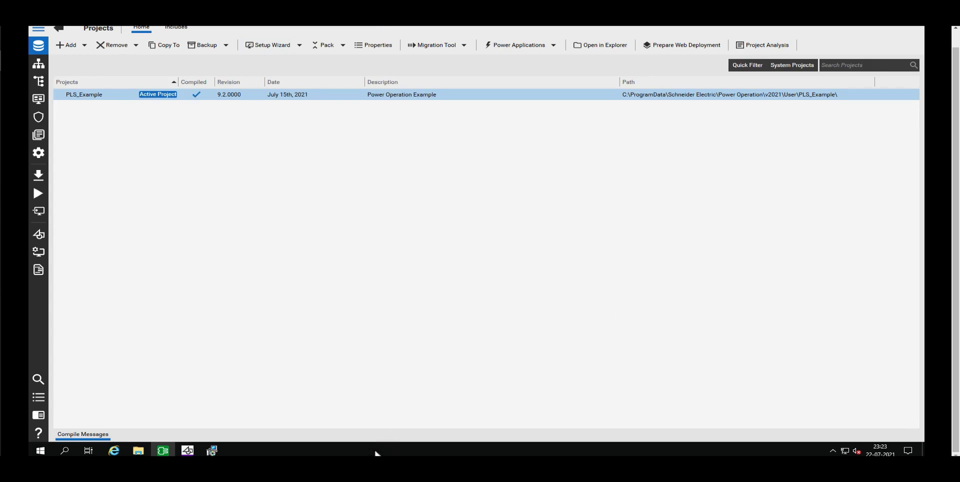
- Return to the Windows desktop and launch Matrikon OPC UA Explorer
right_click(377, 453)
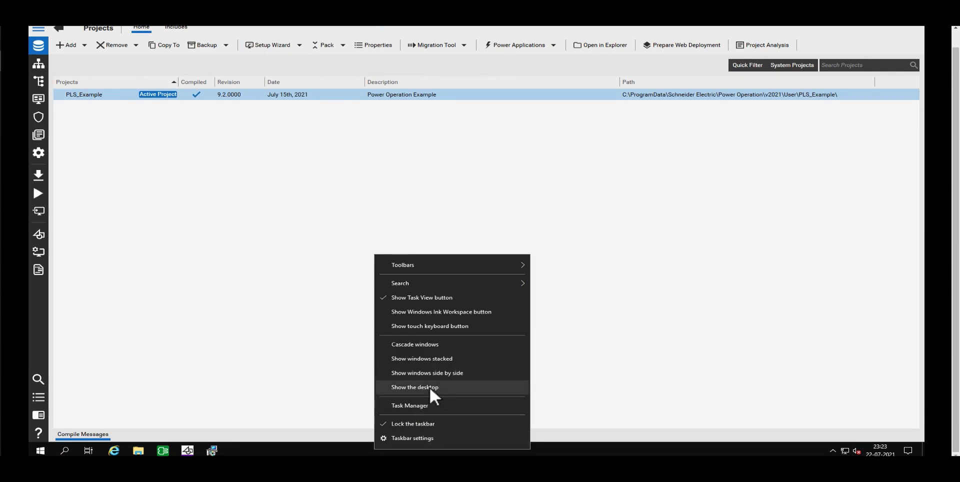
click(430, 388)
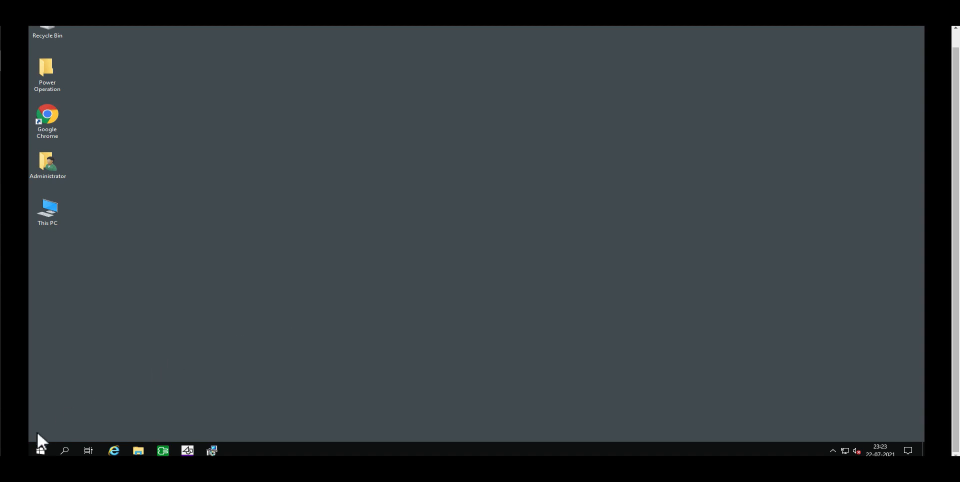
click(40, 450)
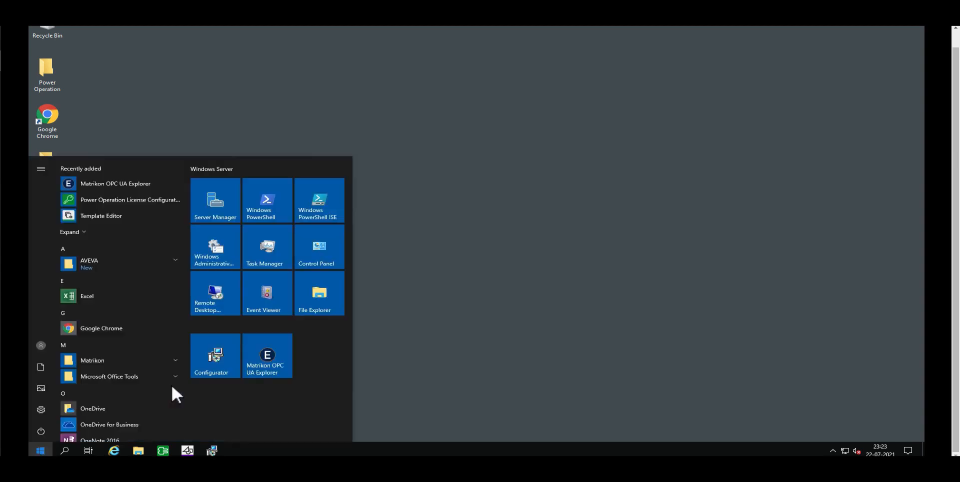
click(266, 364)
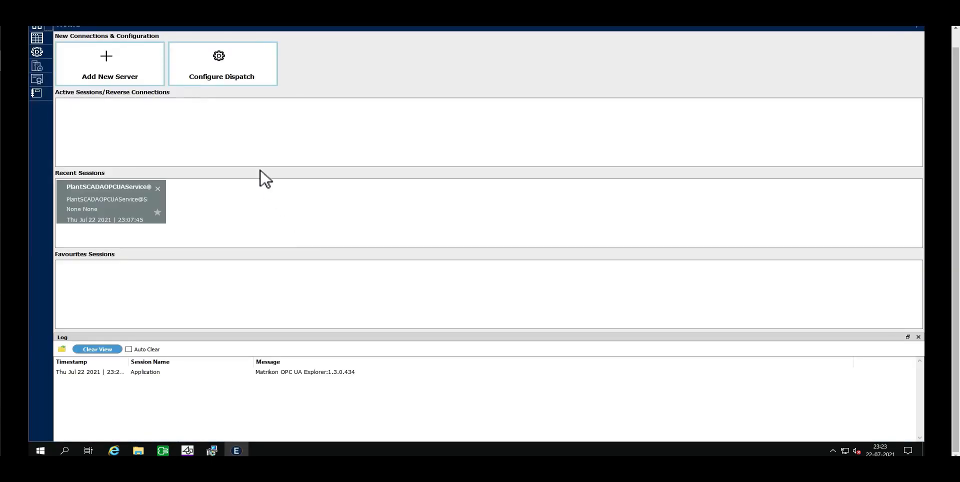
- Start adding a new server connection and set its connection method to Manual
click(115, 80)
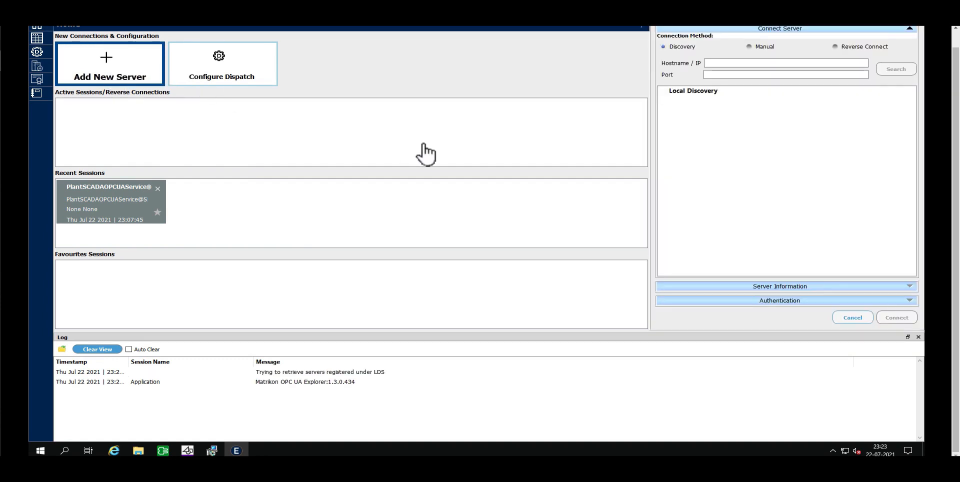
click(750, 47)
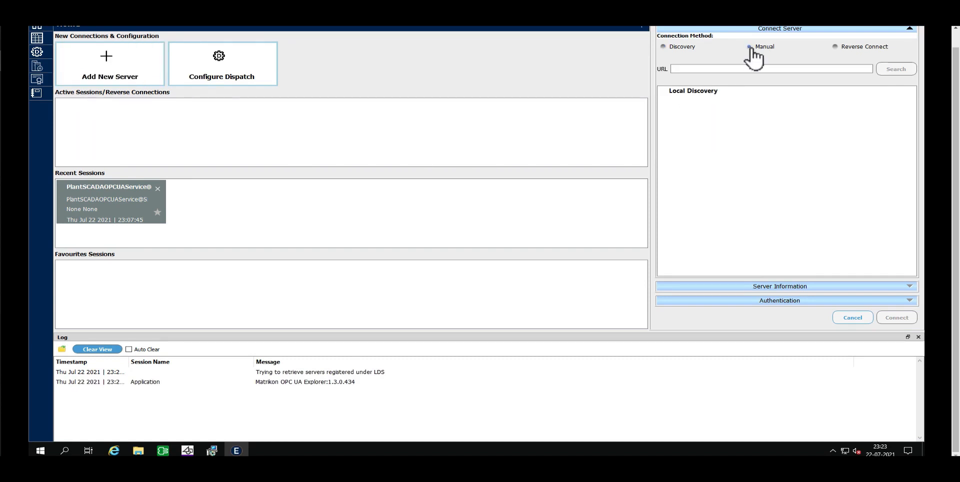
click(718, 71)
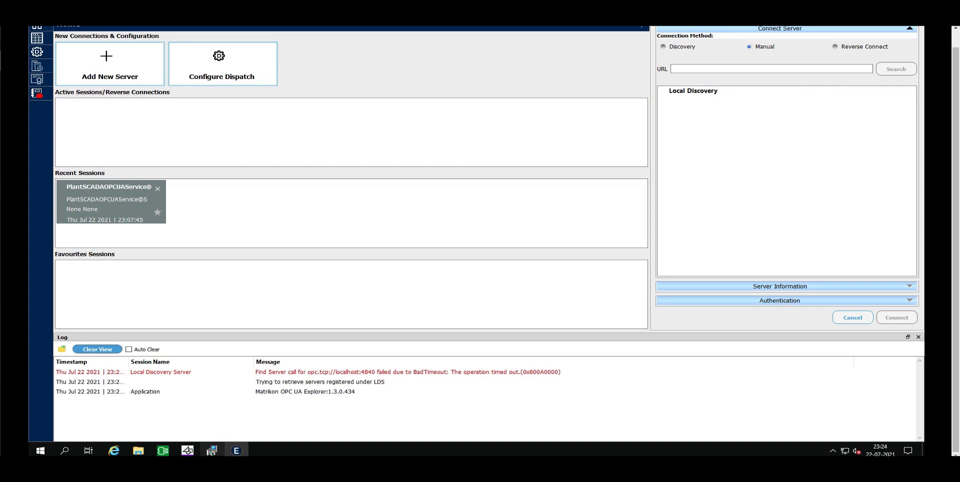
- Switch to the Configurator and copy the endpoint URL from the OPC UA Server's address configuration
click(212, 451)
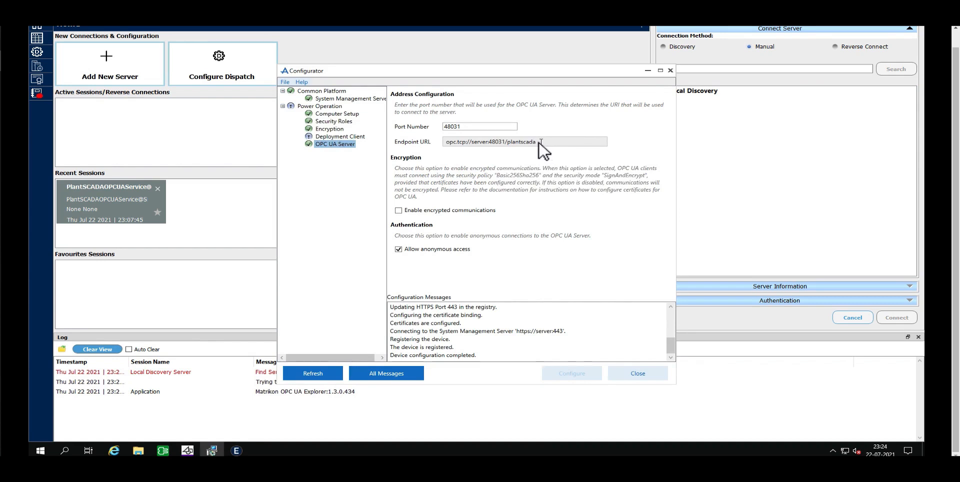
drag(539, 142, 444, 144)
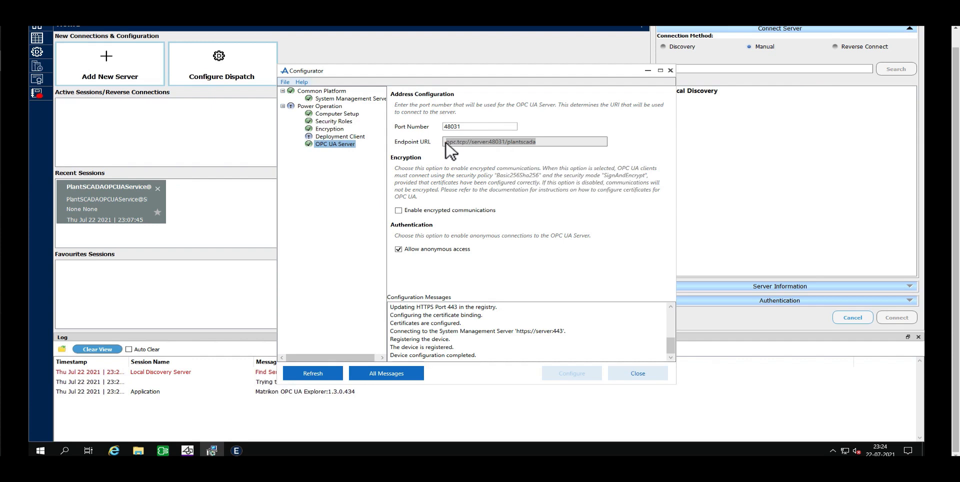
right_click(456, 143)
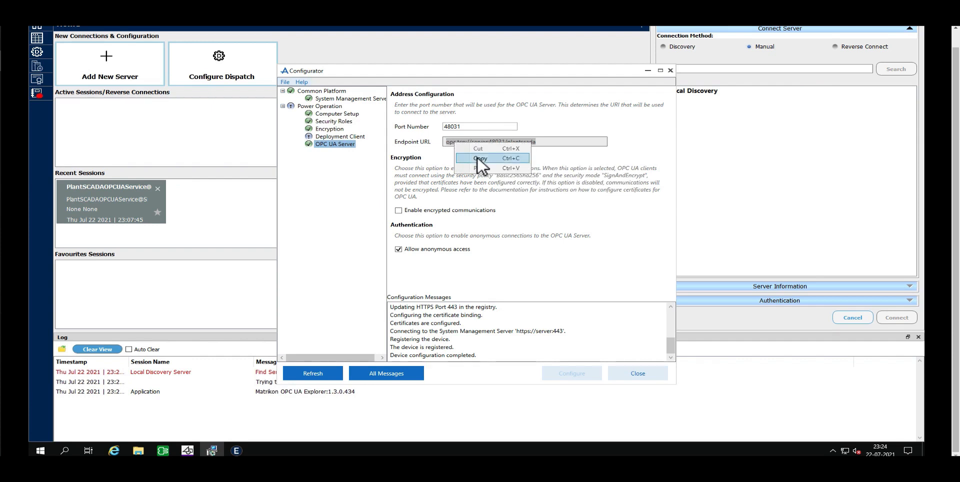
click(479, 158)
- Switch back to Matrikon OPC UA Explorer, paste opc.tcp://server:48031/plantscada as the connection URL and search for servers
click(722, 69)
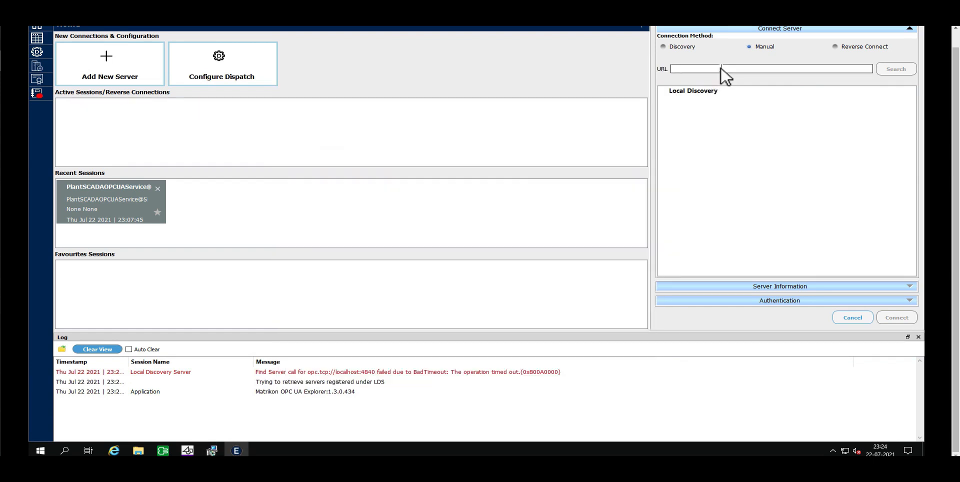
right_click(721, 68)
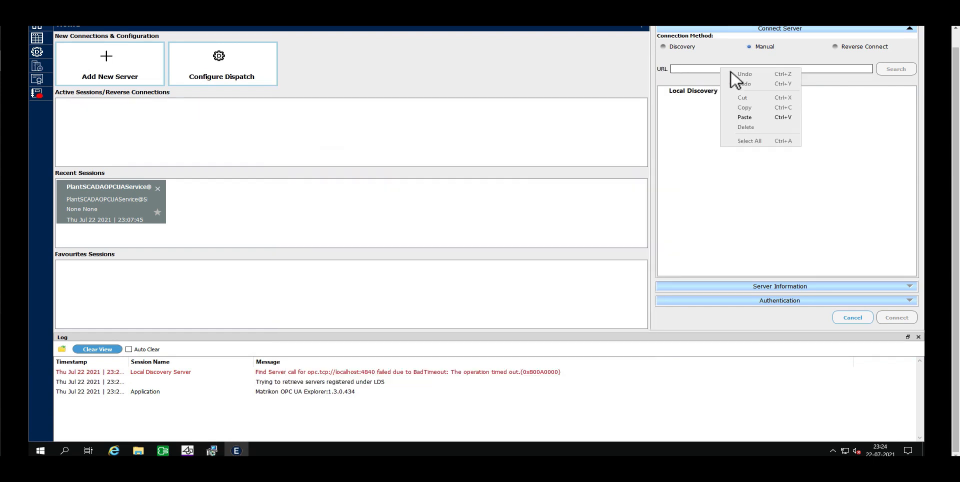
click(745, 117)
click(895, 72)
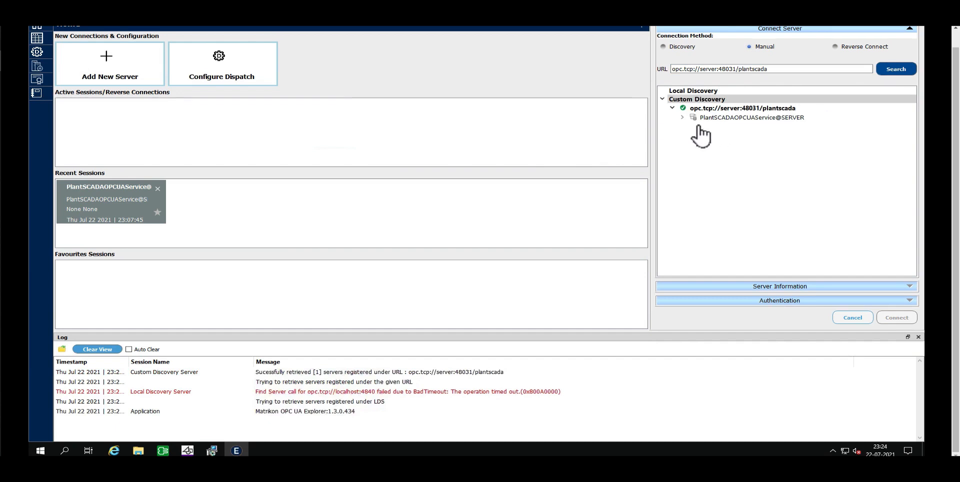
- Connect anonymously to PlantSCADAOPCUAService@SERVER through its None - None endpoint, keeping the preset session name
click(683, 118)
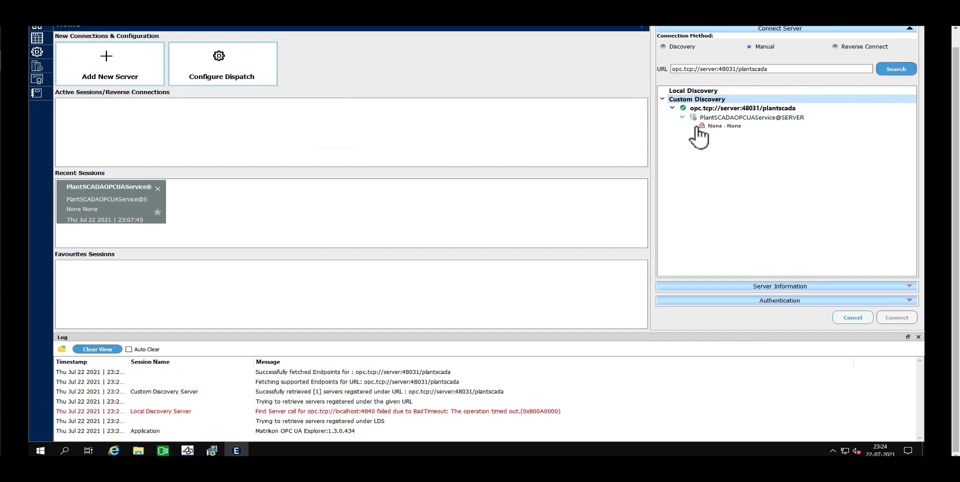
click(705, 128)
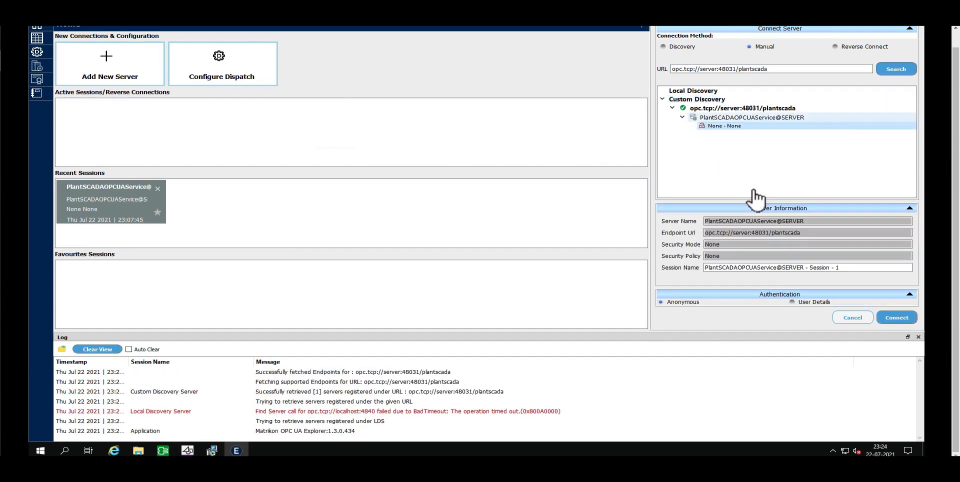
click(891, 319)
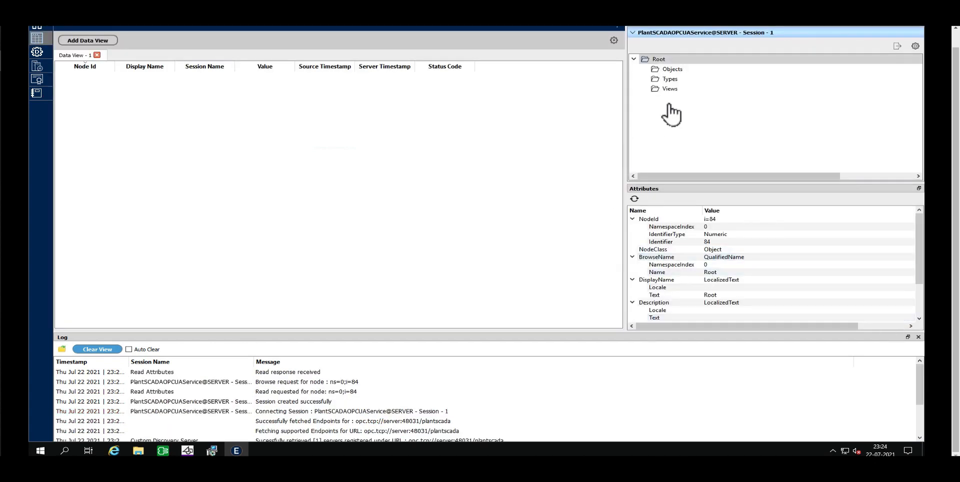
- Expand the address space through Objects, BrowseProvider, PLSDCluster, Medium_Voltage and Incomers down to the INC_D device
double_click(671, 71)
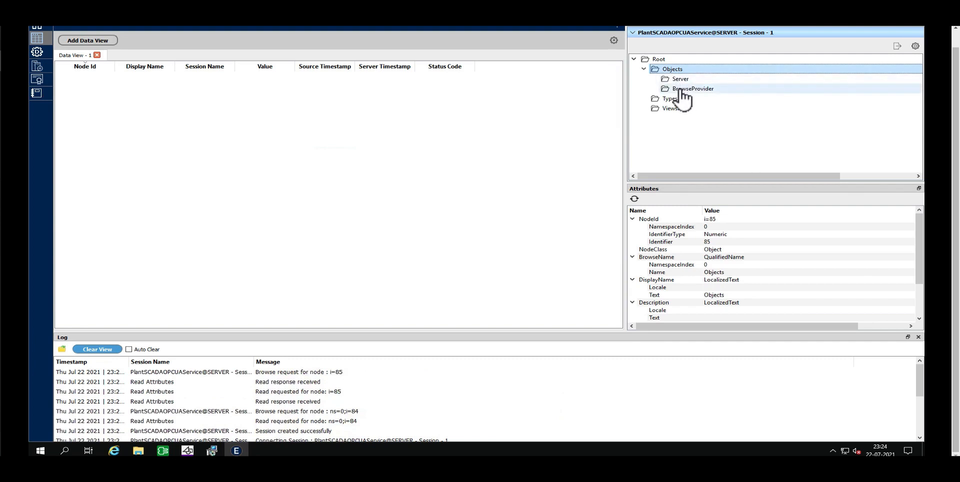
double_click(681, 91)
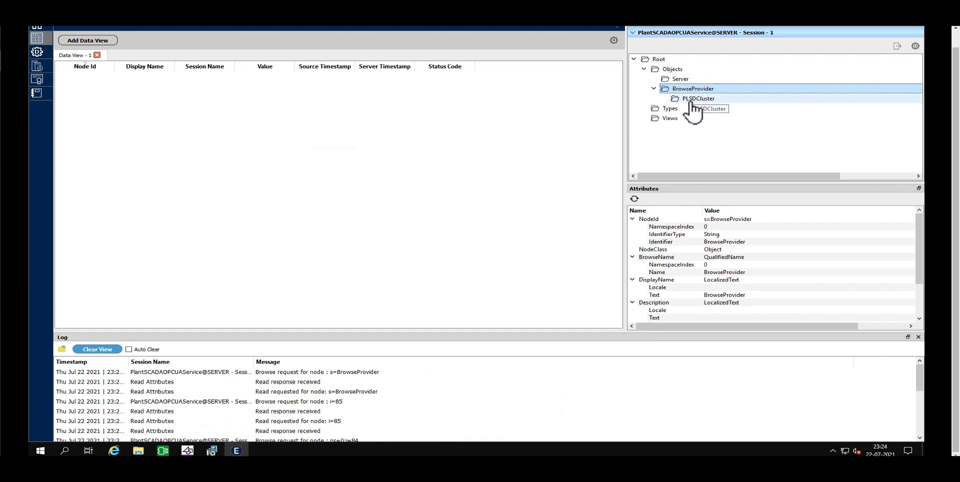
double_click(692, 103)
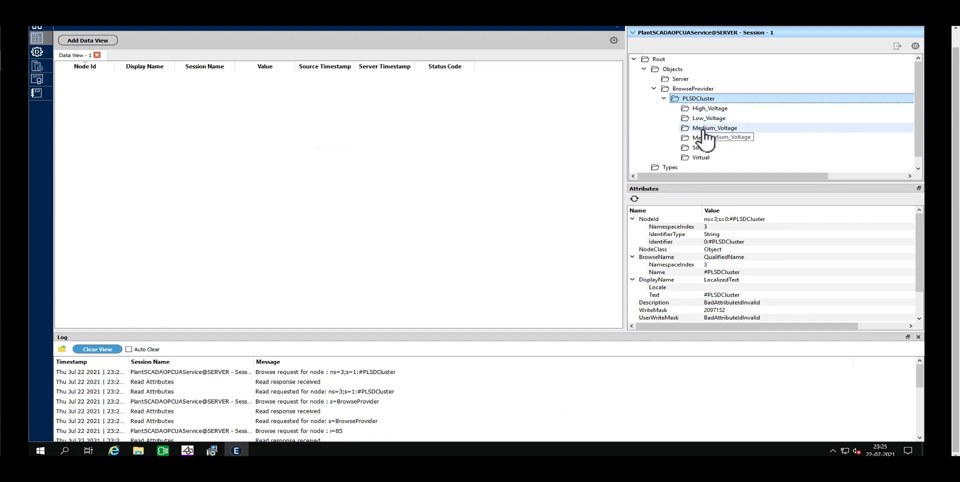
click(705, 129)
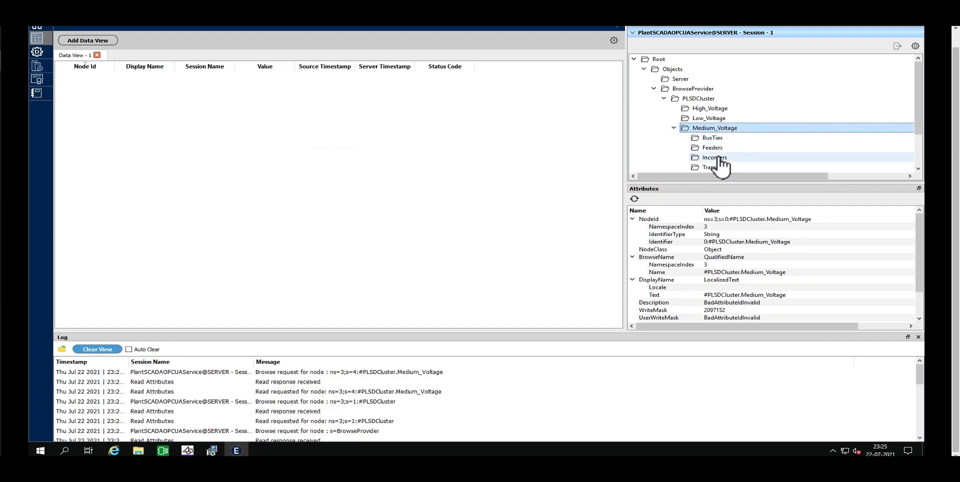
click(718, 158)
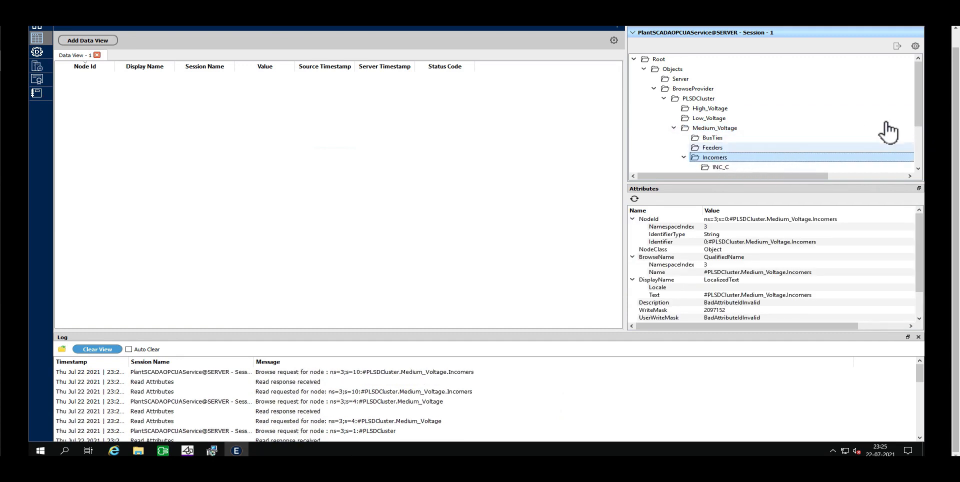
scroll(927, 143, down, 1)
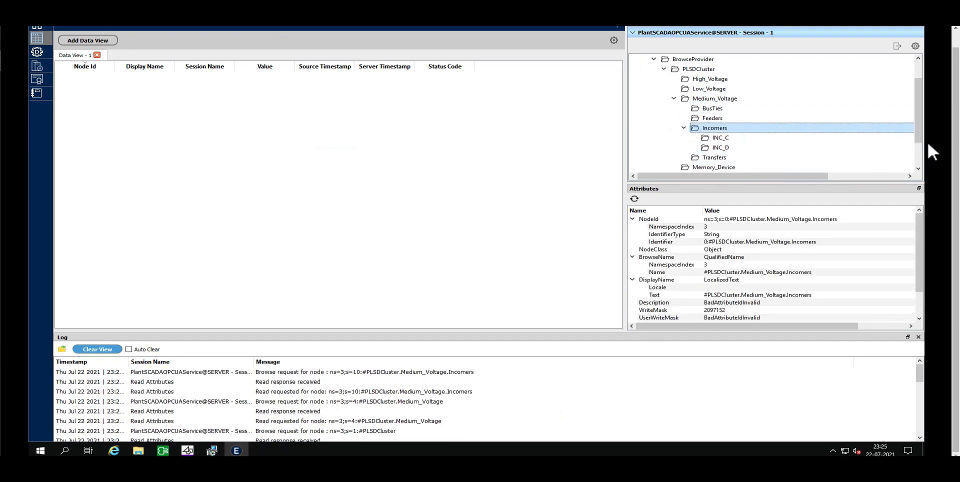
click(731, 147)
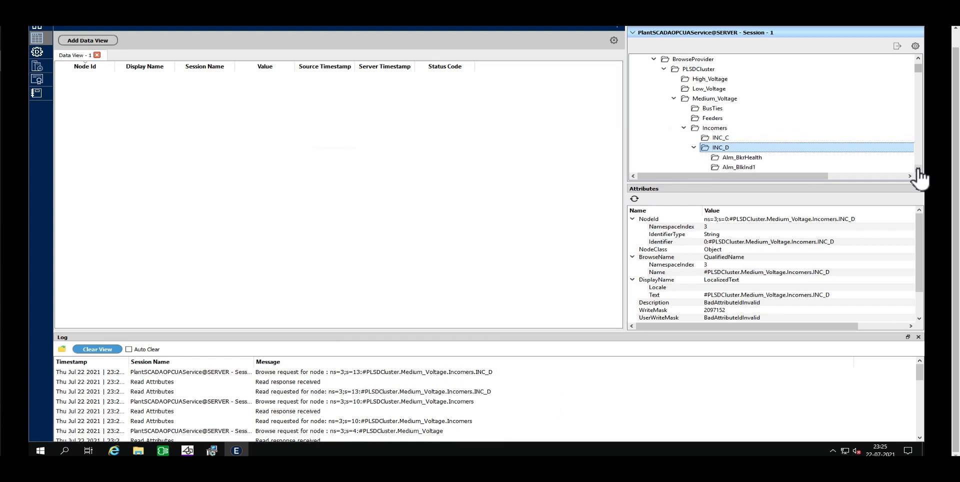
- Add the Ia tag of the INC_D incomer to Data View - 1 for monitoring
scroll(919, 170, down, 6)
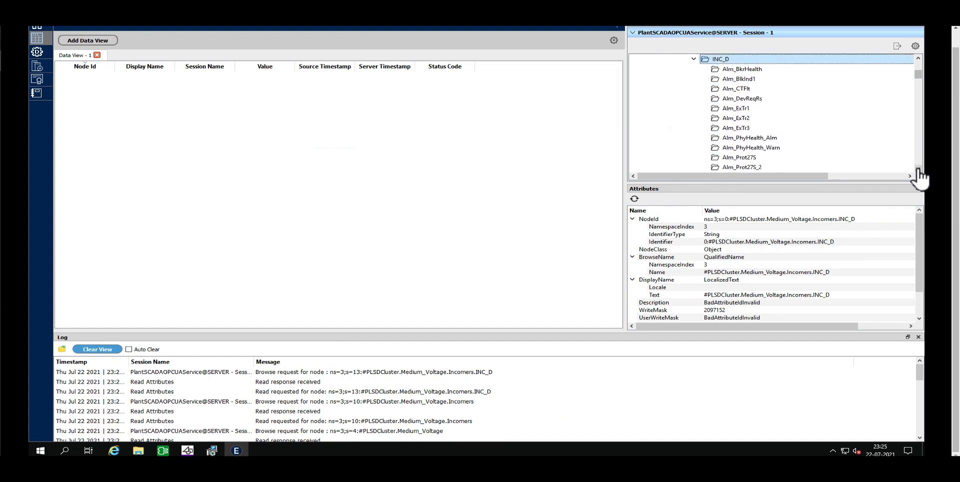
scroll(919, 170, down, 5)
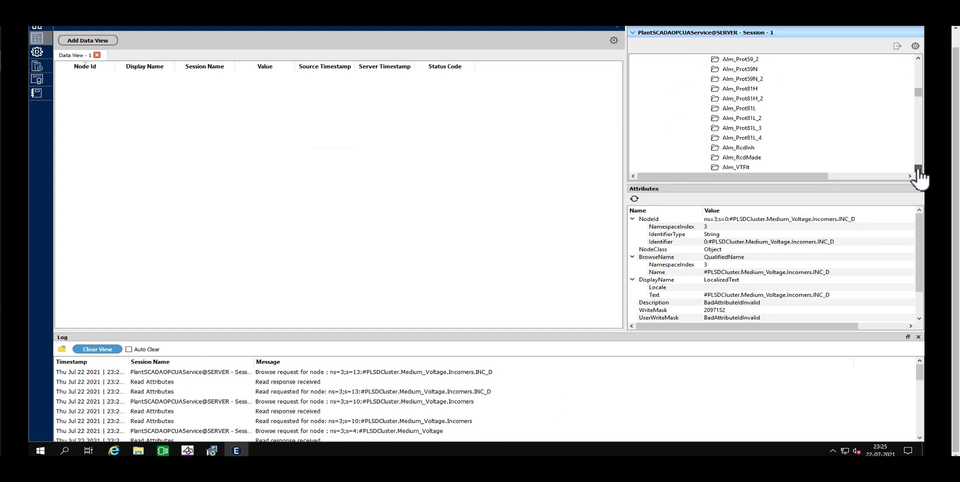
scroll(919, 173, down, 7)
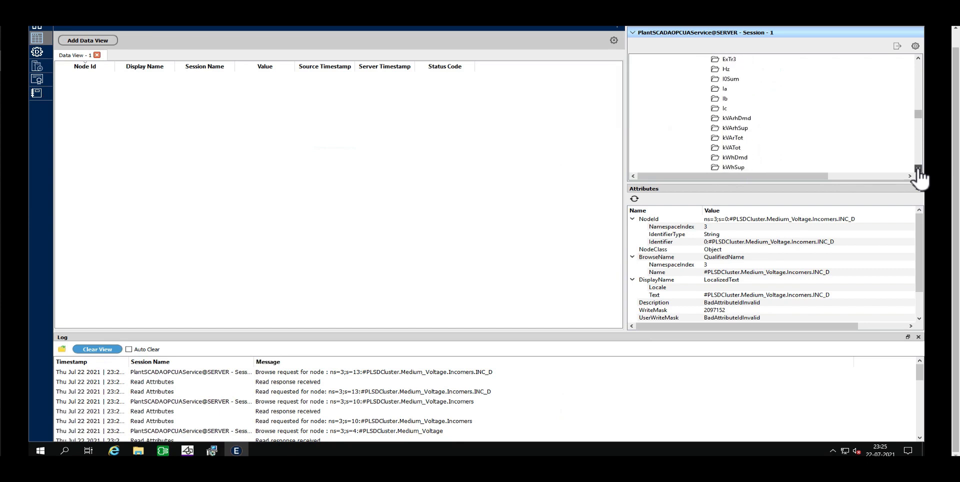
scroll(919, 172, down, 2)
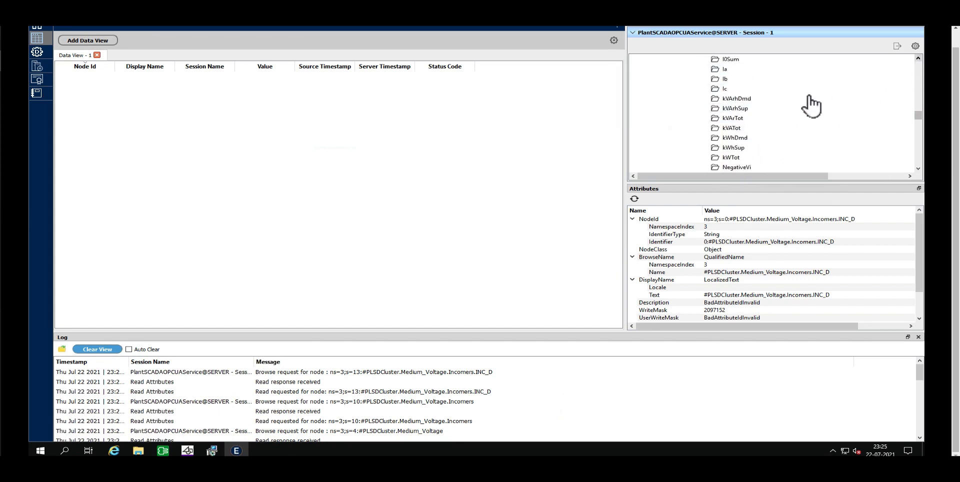
scroll(739, 77, up, 1)
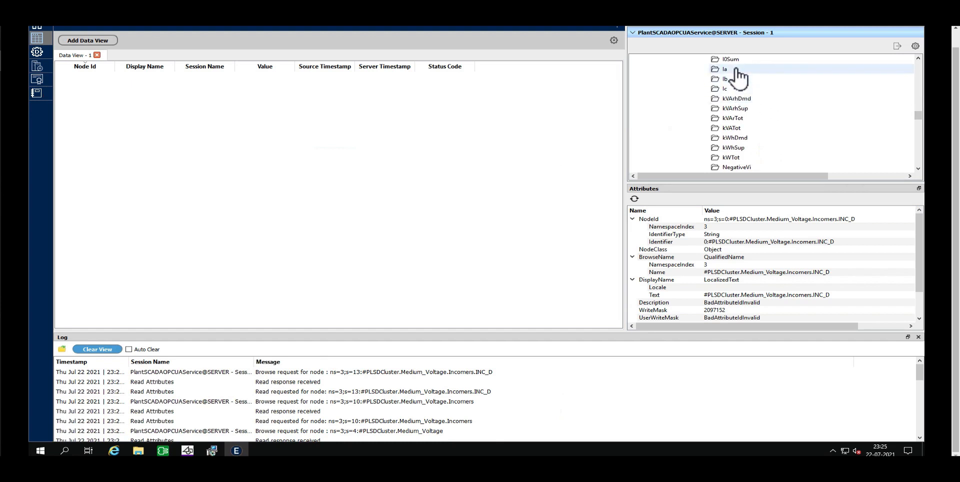
click(737, 70)
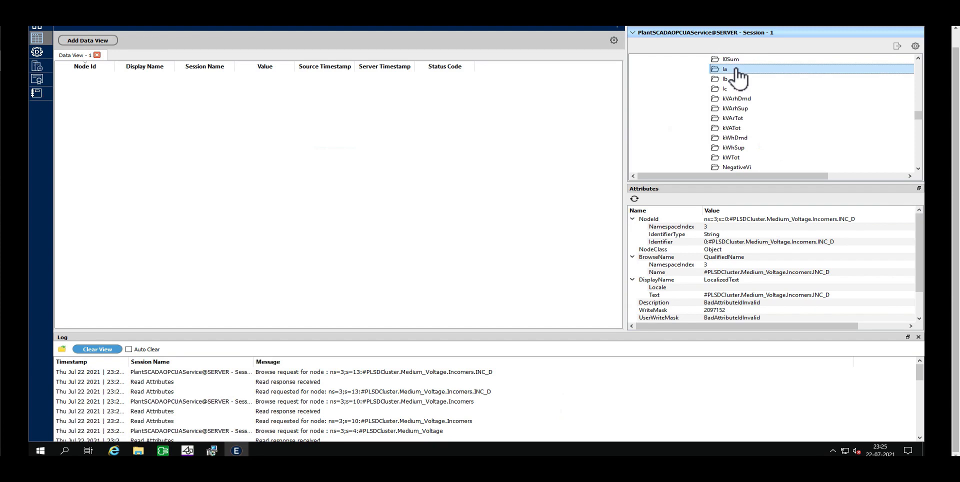
drag(737, 75, 382, 98)
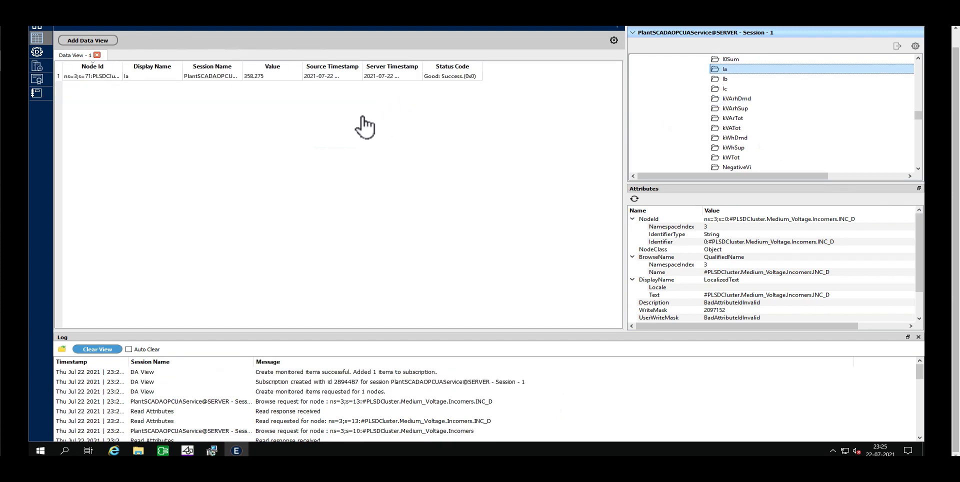